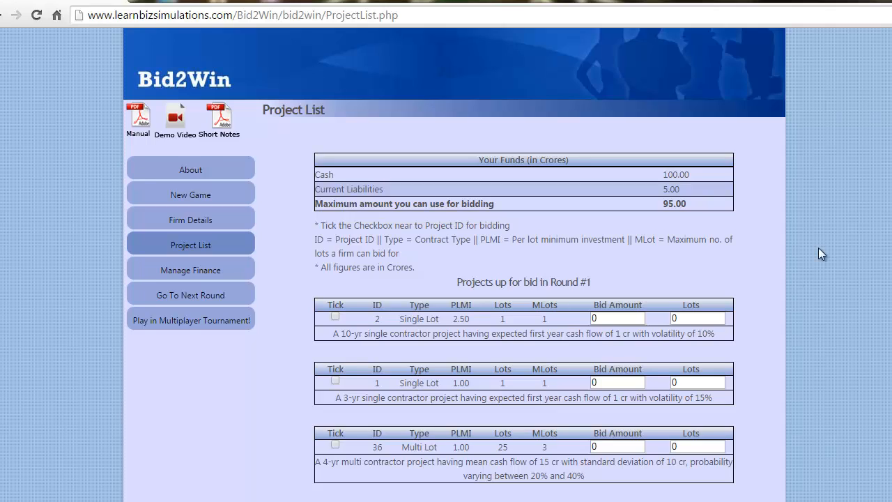
- Tick project 60 for bidding with a bid amount of 50 crores and 1 lot
{"action": "scroll", "coordinate": [888, 216], "scroll_direction": "down", "scroll_amount": 4}
{"action": "scroll", "coordinate": [524, 264], "scroll_direction": "down", "scroll_amount": 2}
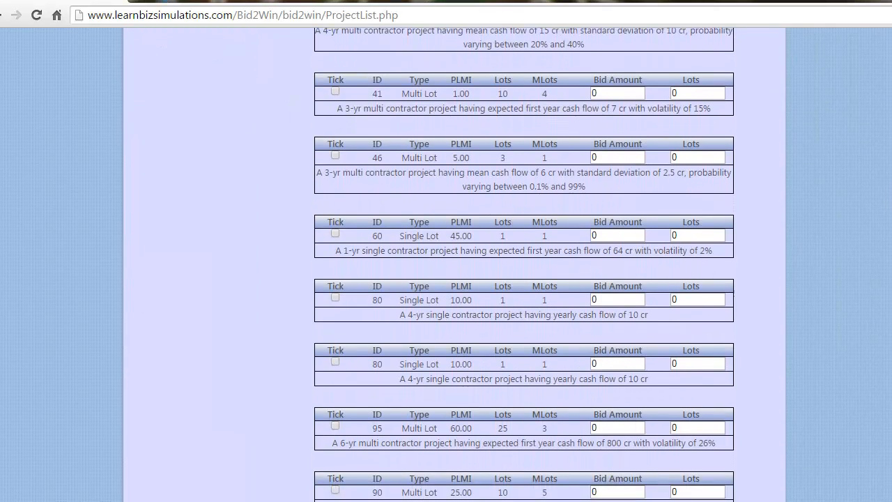
{"action": "scroll", "coordinate": [524, 264], "scroll_direction": "up", "scroll_amount": 3}
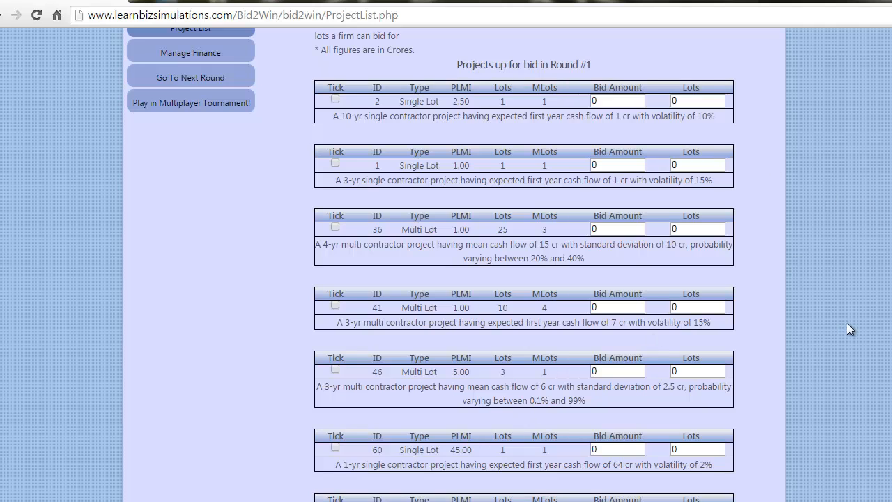
{"action": "scroll", "coordinate": [445, 265], "scroll_direction": "down", "scroll_amount": 1}
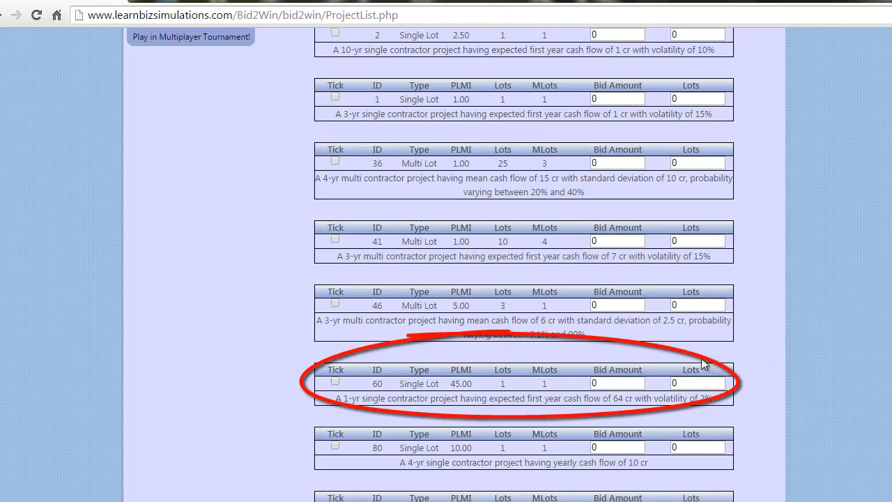
{"action": "left_click", "coordinate": [637, 382]}
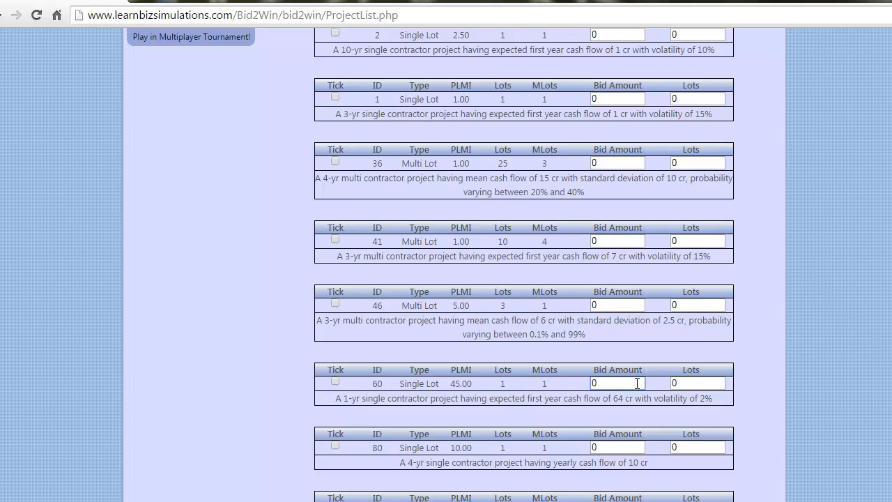
{"action": "key", "text": "BackSpace"}
{"action": "type", "text": "50"}
{"action": "key", "text": "Tab"}
{"action": "type", "text": "1"}
{"action": "left_click", "coordinate": [335, 381]}
- Try to tick project 95 for bidding with a bid amount of 65 crores and 3 lots
{"action": "scroll", "coordinate": [335, 385], "scroll_direction": "down", "scroll_amount": 3}
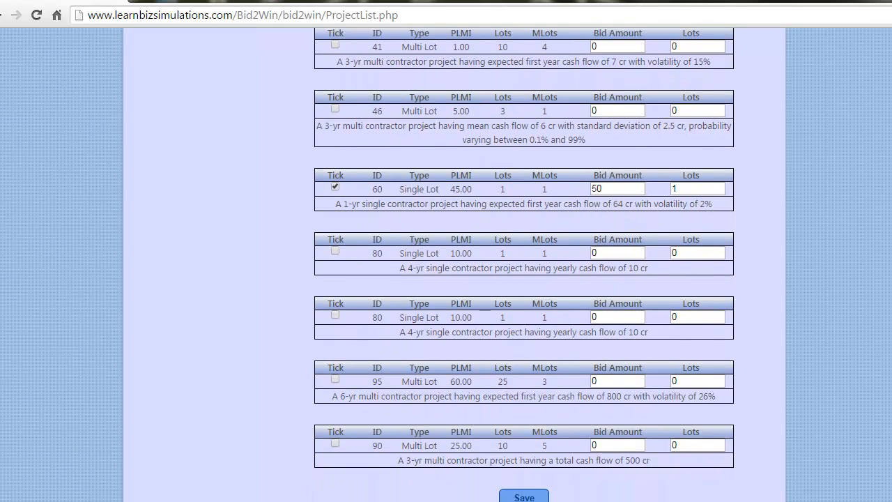
{"action": "scroll", "coordinate": [524, 264], "scroll_direction": "down", "scroll_amount": 1}
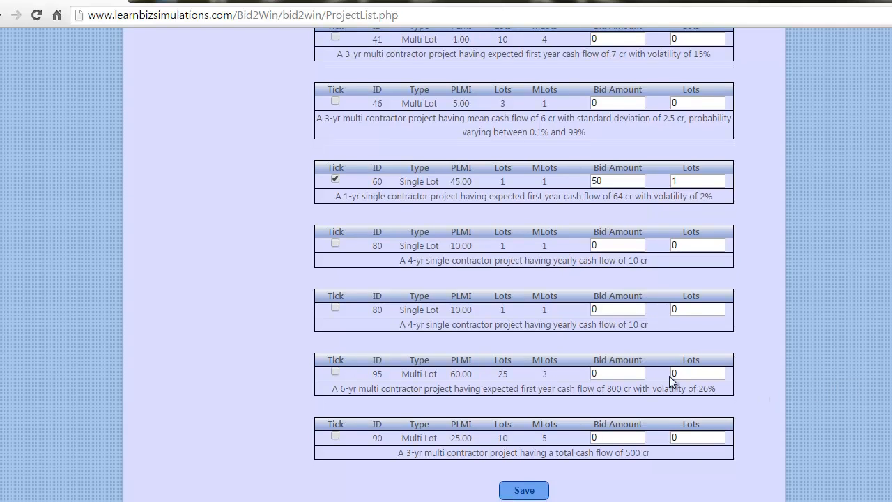
{"action": "left_click", "coordinate": [639, 373]}
{"action": "left_click", "coordinate": [639, 374]}
{"action": "key", "text": "BackSpace"}
{"action": "type", "text": "65"}
{"action": "key", "text": "Tab"}
{"action": "type", "text": "3"}
{"action": "left_click", "coordinate": [335, 372]}
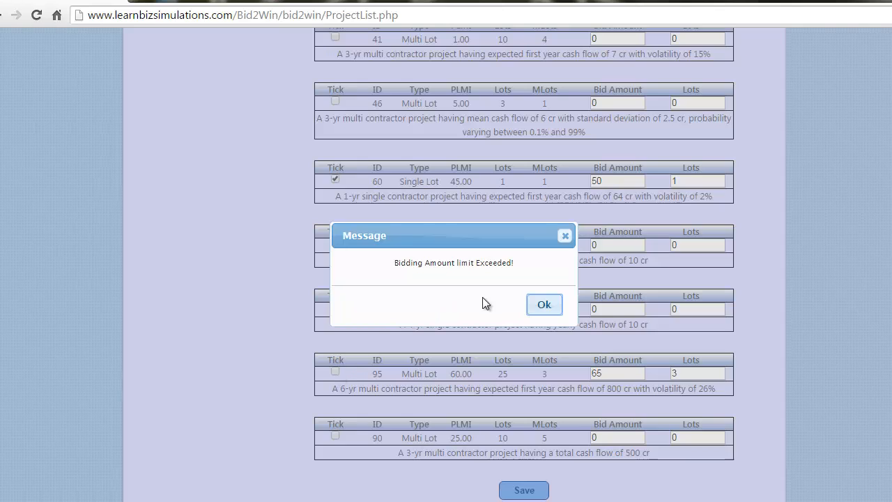
{"action": "left_click", "coordinate": [539, 306]}
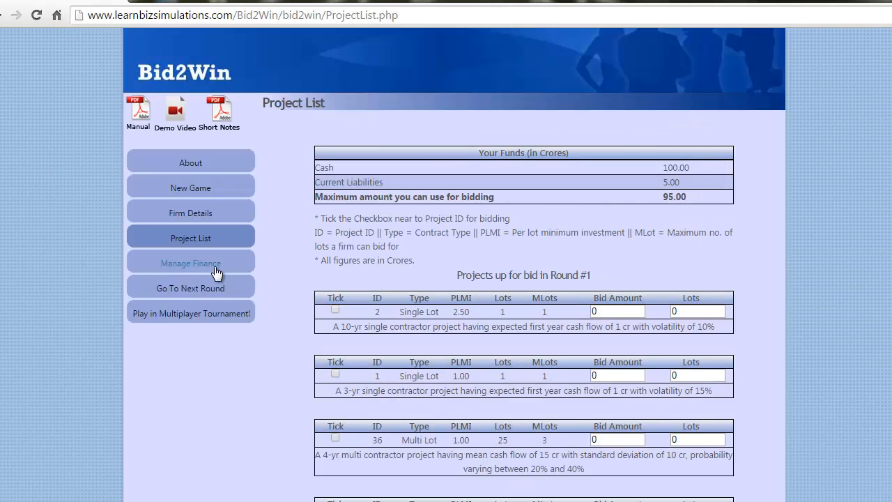
- Issue 1 new share as equity financing for the firm
{"action": "left_click", "coordinate": [215, 267]}
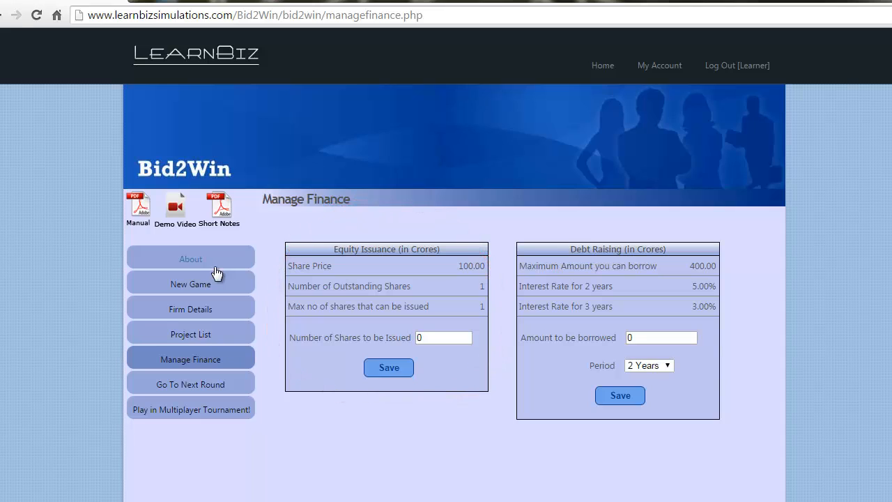
{"action": "left_click", "coordinate": [428, 339]}
{"action": "key", "text": "BackSpace"}
{"action": "type", "text": "1"}
{"action": "left_click", "coordinate": [402, 369]}
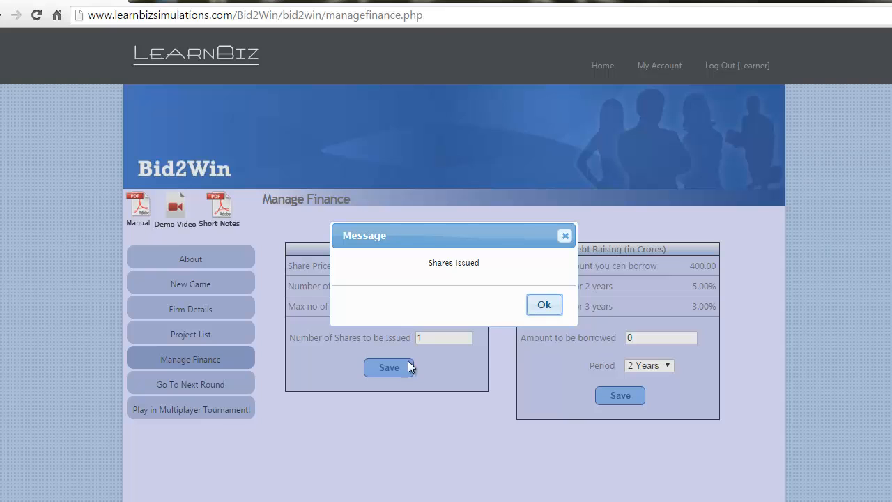
{"action": "left_click", "coordinate": [542, 307]}
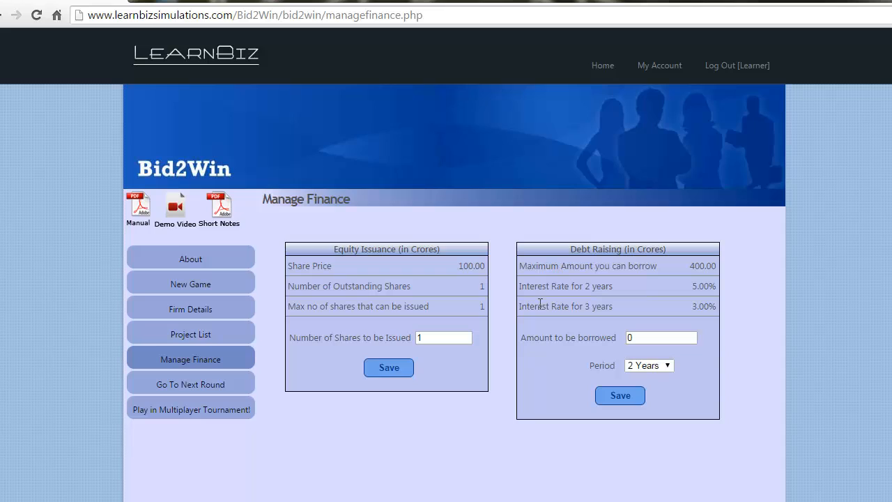
- Take a loan of 250 crores for a period of 3 years
{"action": "left_click", "coordinate": [639, 336]}
{"action": "key", "text": "BackSpace"}
{"action": "type", "text": "25"}
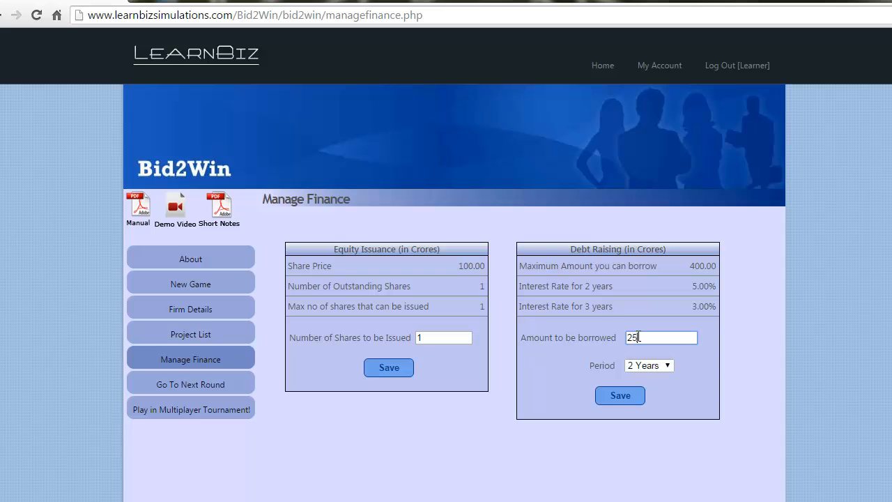
{"action": "type", "text": "0"}
{"action": "left_click", "coordinate": [666, 365]}
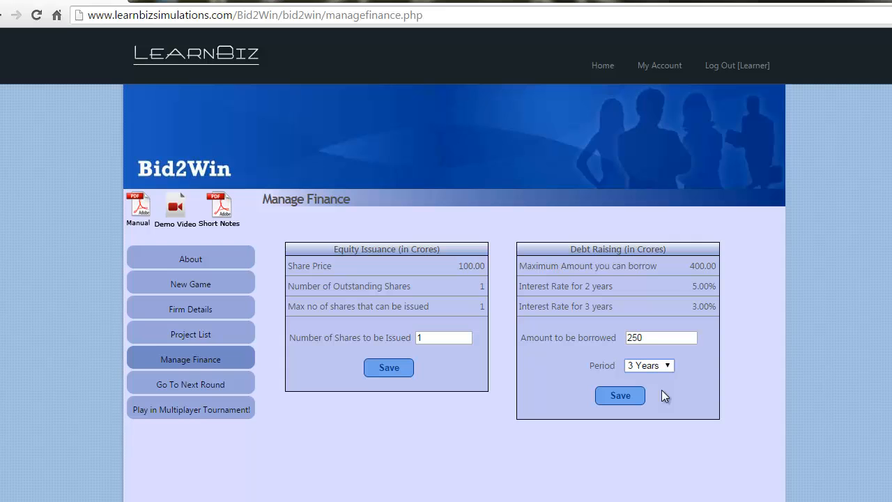
{"action": "left_click", "coordinate": [620, 395]}
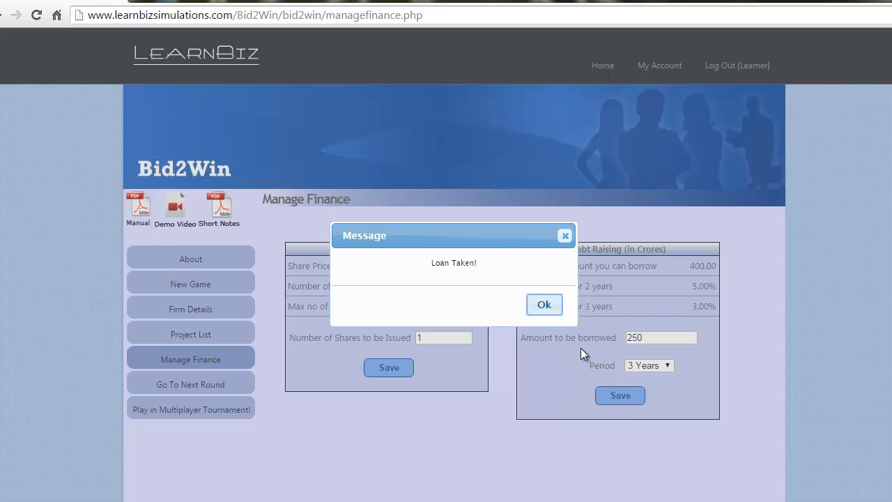
{"action": "left_click", "coordinate": [544, 306]}
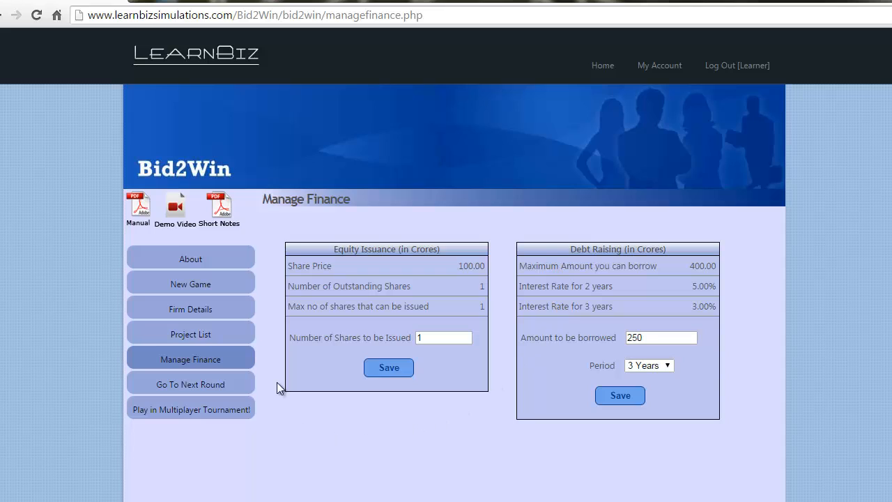
- Return to the round 1 project list and tick project 95 with a bid of 65 crores for 3 lots
{"action": "left_click", "coordinate": [237, 337]}
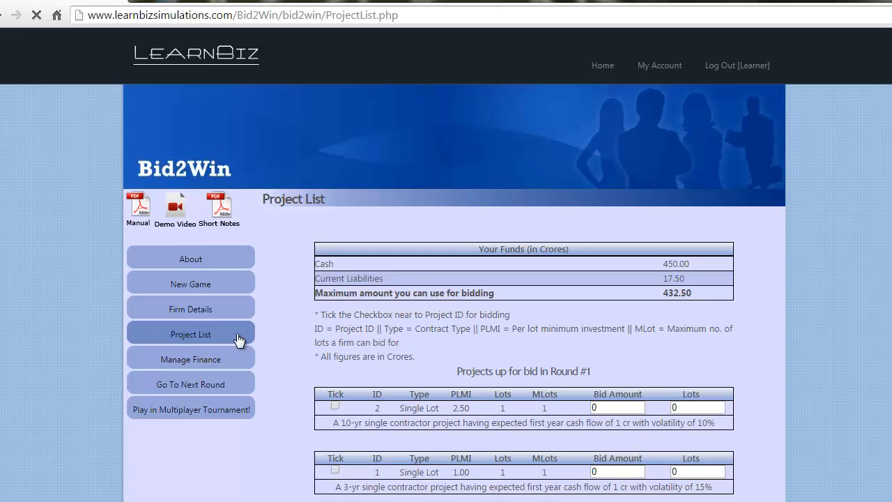
{"action": "scroll", "coordinate": [237, 339], "scroll_direction": "down", "scroll_amount": 4}
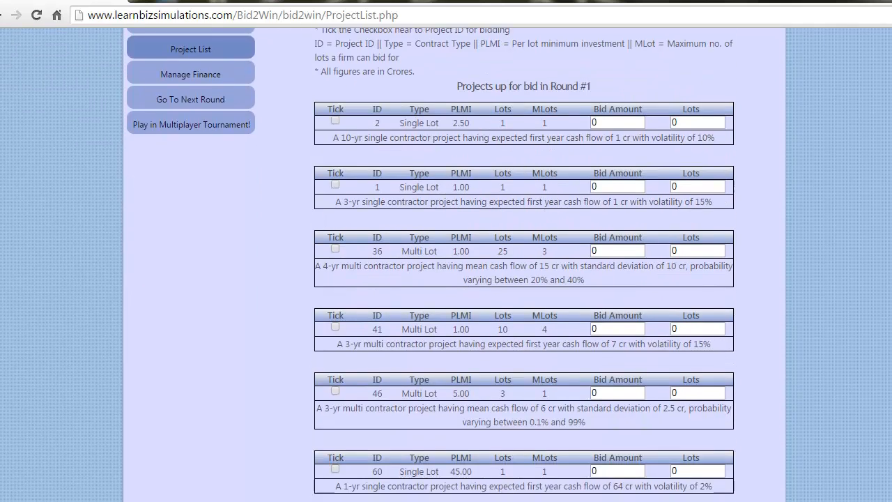
{"action": "scroll", "coordinate": [524, 265], "scroll_direction": "down", "scroll_amount": 5}
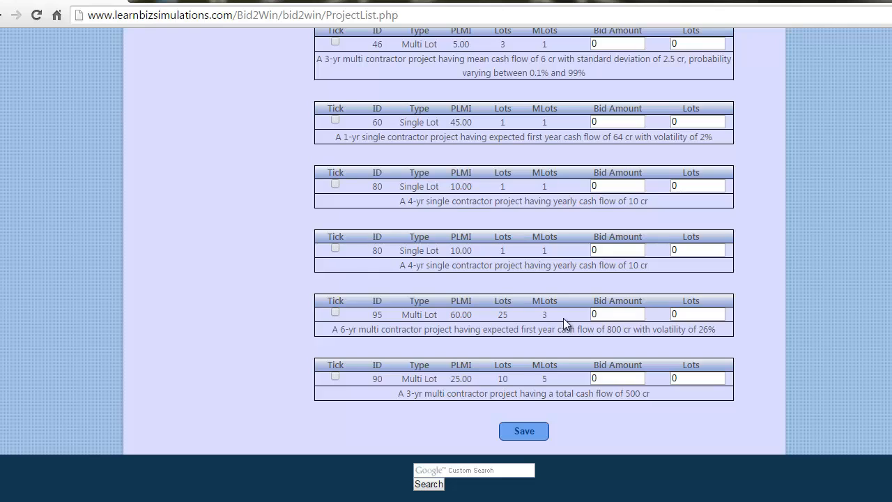
{"action": "double_click", "coordinate": [606, 315]}
{"action": "type", "text": "65"}
{"action": "key", "text": "Tab"}
{"action": "type", "text": "3"}
{"action": "left_click", "coordinate": [336, 312]}
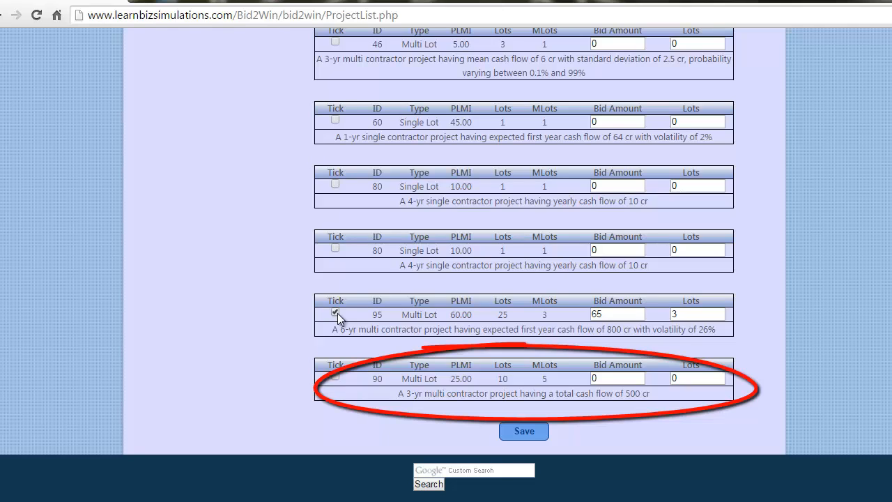
- Tick project 90 with a bid of 32 crores for 5 lots, and save the round 1 bids
{"action": "left_click", "coordinate": [603, 380]}
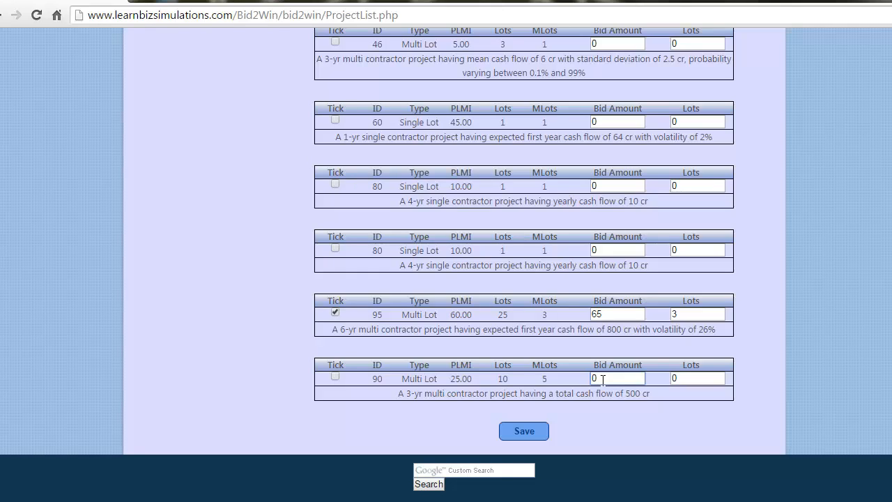
{"action": "key", "text": "BackSpace"}
{"action": "type", "text": "32"}
{"action": "key", "text": "Tab"}
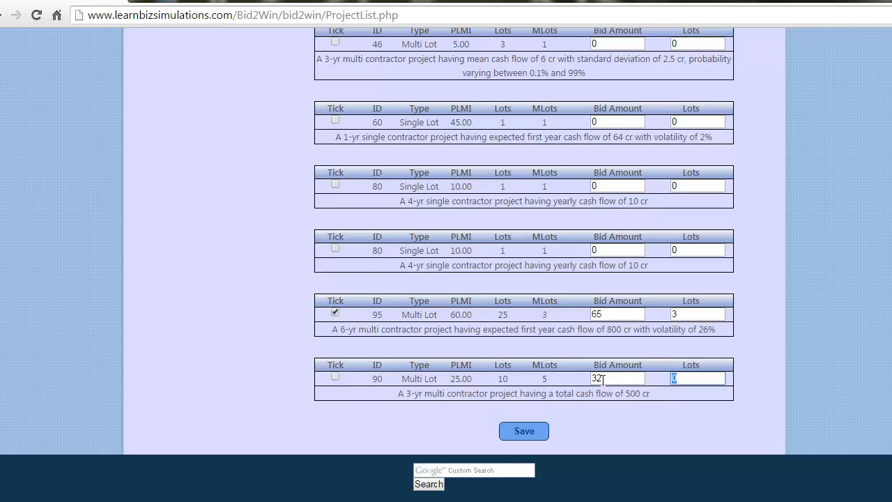
{"action": "type", "text": "5"}
{"action": "left_click", "coordinate": [336, 376]}
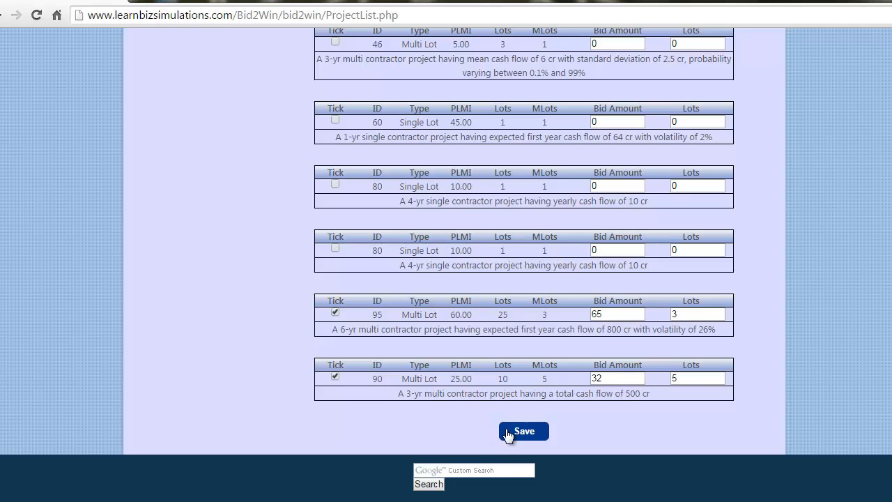
{"action": "left_click", "coordinate": [507, 431]}
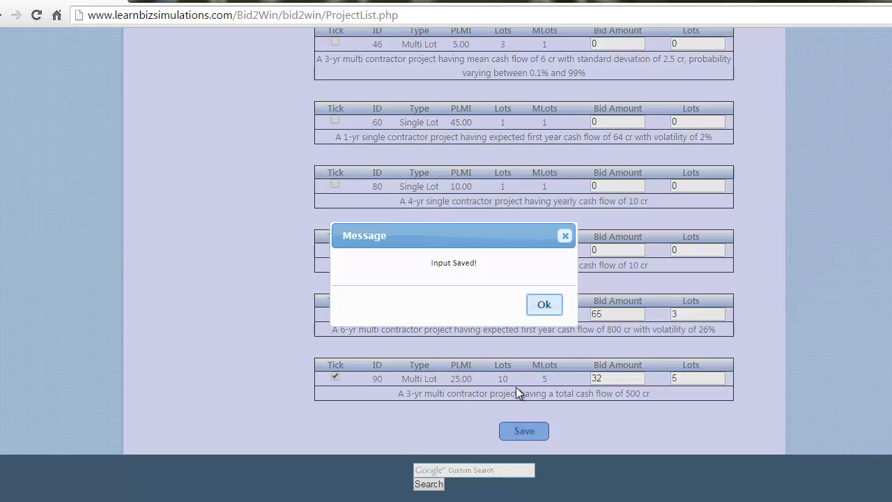
{"action": "left_click", "coordinate": [544, 305]}
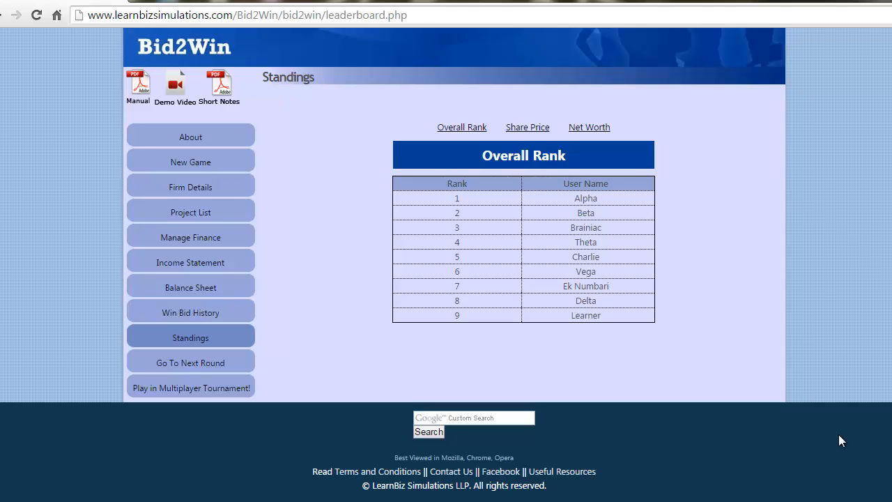
- Compare the firms' standings after round 1 by share price and by net worth
{"action": "left_click", "coordinate": [528, 126]}
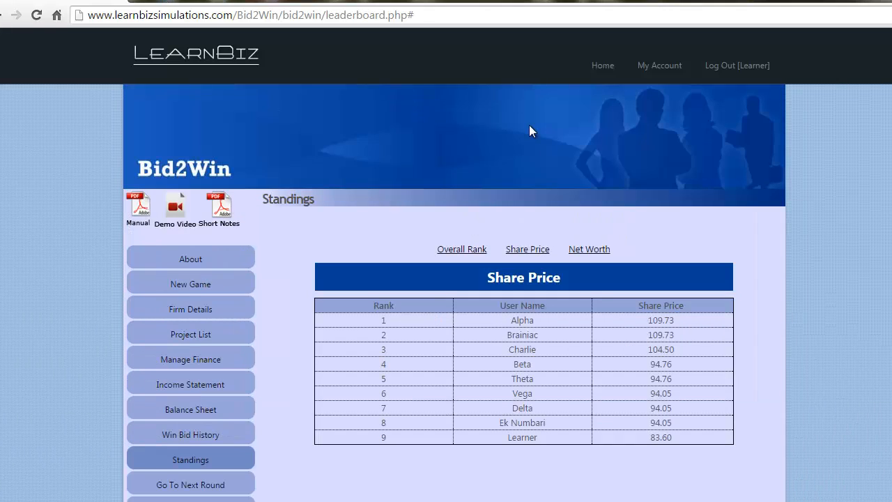
{"action": "left_click", "coordinate": [592, 254]}
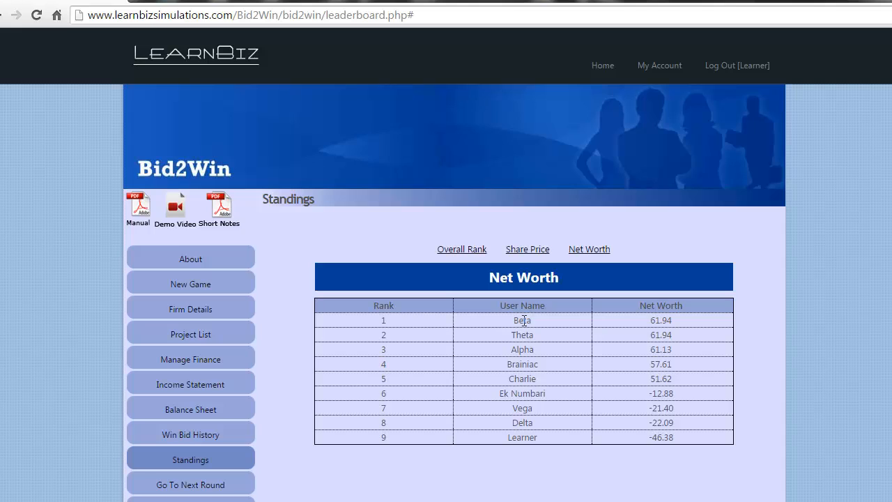
- Review the firm's won bids, the winning bid history, the financial statements and the current financing limits
{"action": "left_click", "coordinate": [207, 313]}
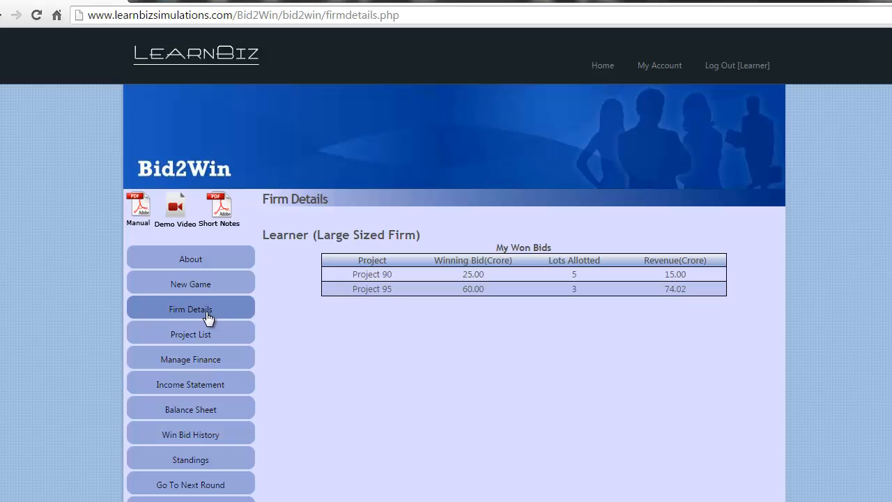
{"action": "left_click", "coordinate": [204, 435]}
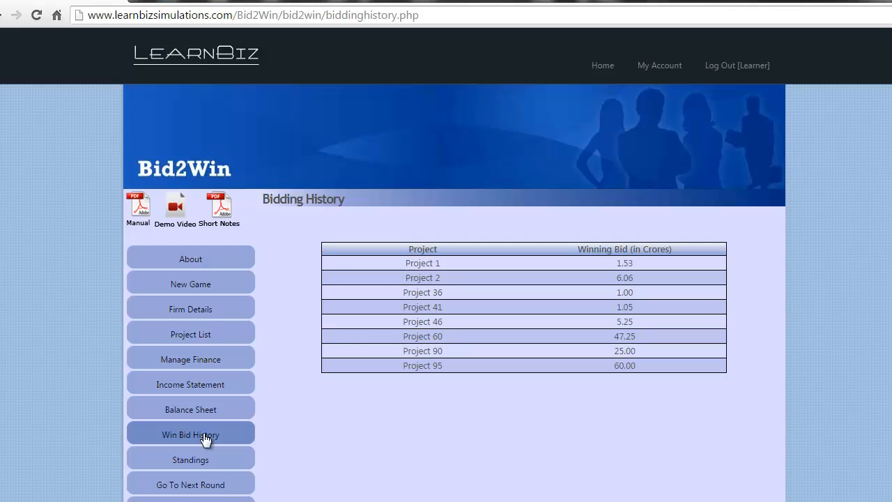
{"action": "left_click", "coordinate": [212, 390]}
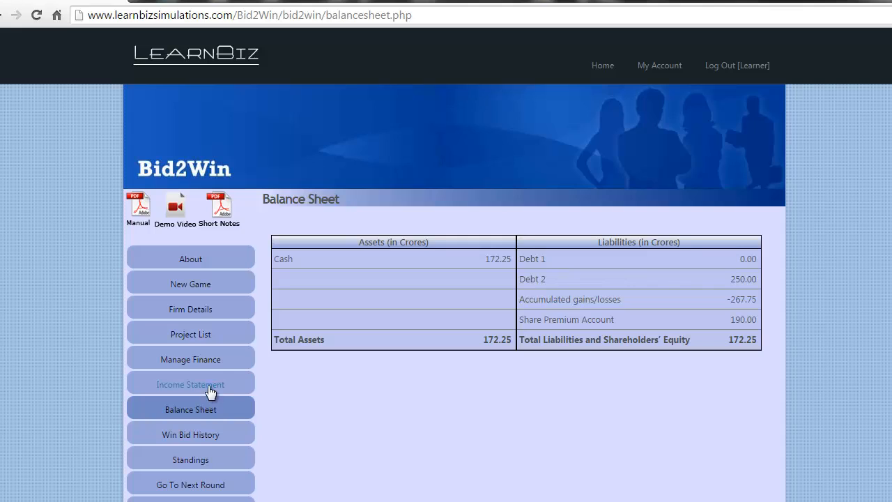
{"action": "left_click", "coordinate": [218, 365]}
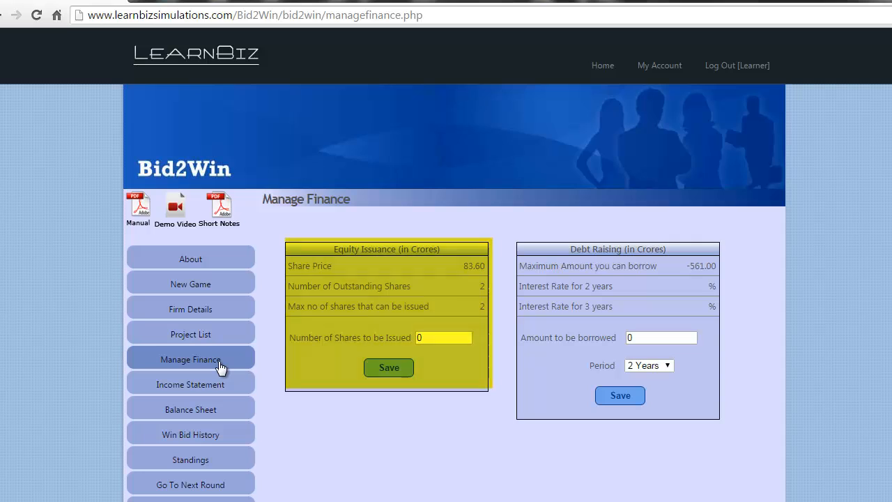
- In the round 2 project list, enter 52 crores and 1 lot for both project 76 entries, ticking only the first
{"action": "left_click", "coordinate": [202, 334]}
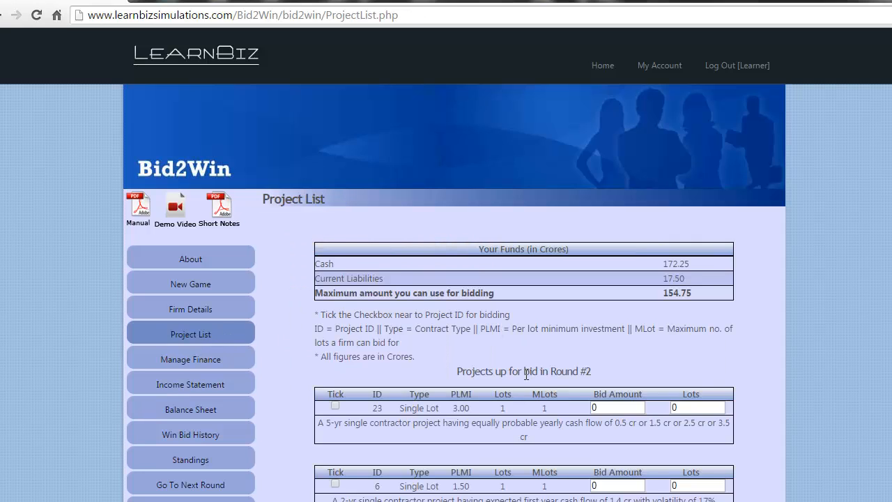
{"action": "scroll", "coordinate": [692, 374], "scroll_direction": "down", "scroll_amount": 10}
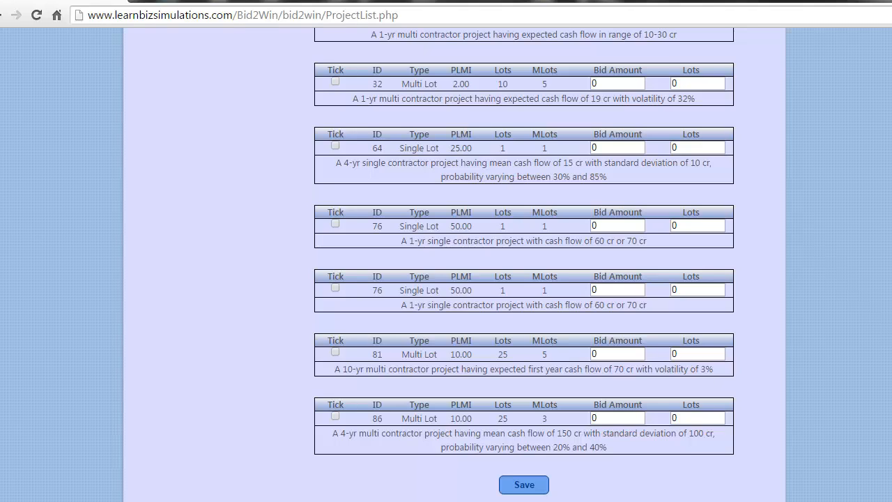
{"action": "double_click", "coordinate": [613, 227]}
{"action": "type", "text": "52"}
{"action": "double_click", "coordinate": [679, 224]}
{"action": "type", "text": "1"}
{"action": "left_click", "coordinate": [337, 227]}
{"action": "left_click", "coordinate": [336, 225]}
- Tick project 86 with a bid of 12.5 crores for 3 lots, and save the round 2 bids
{"action": "double_click", "coordinate": [601, 418]}
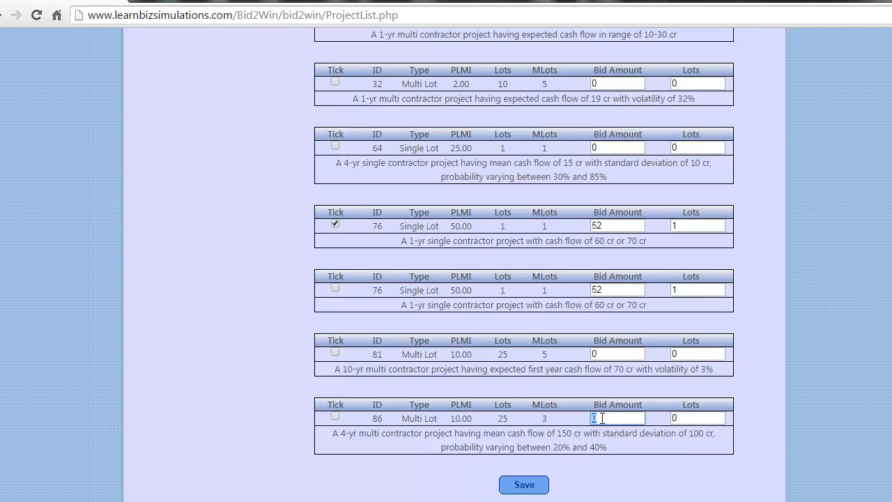
{"action": "type", "text": "12.5"}
{"action": "left_click", "coordinate": [680, 418]}
{"action": "key", "text": "BackSpace"}
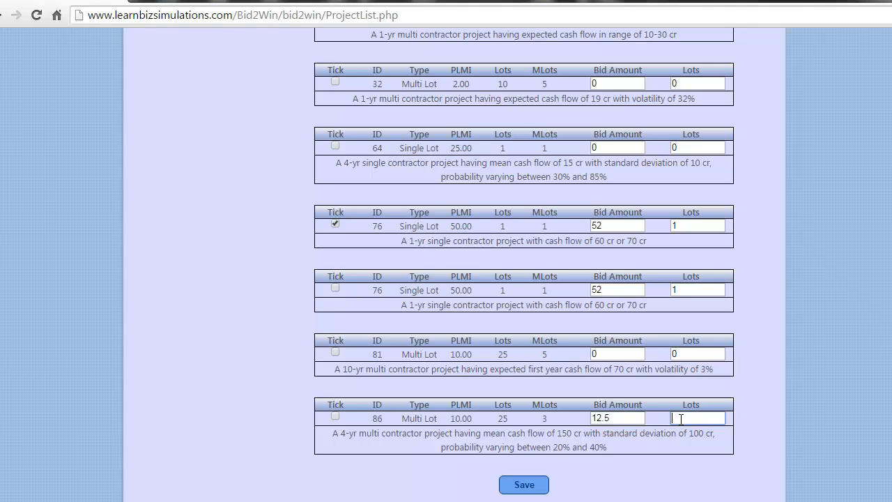
{"action": "type", "text": "3"}
{"action": "left_click", "coordinate": [333, 416]}
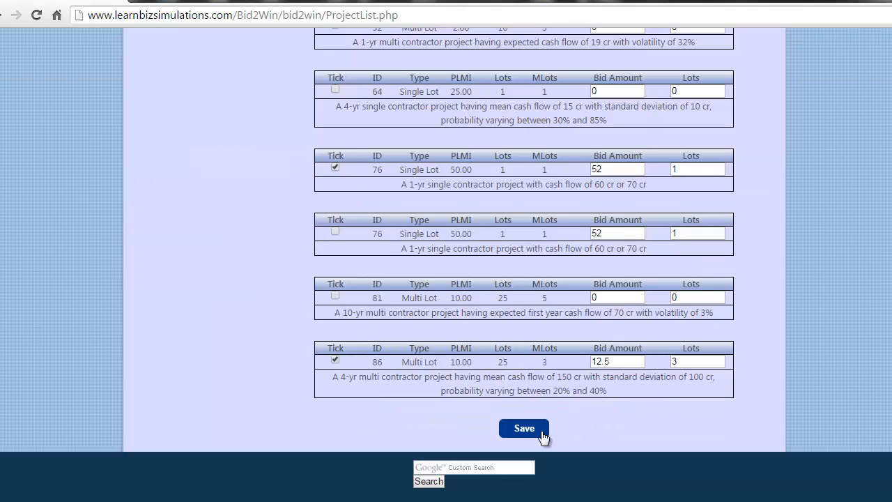
{"action": "left_click", "coordinate": [541, 430]}
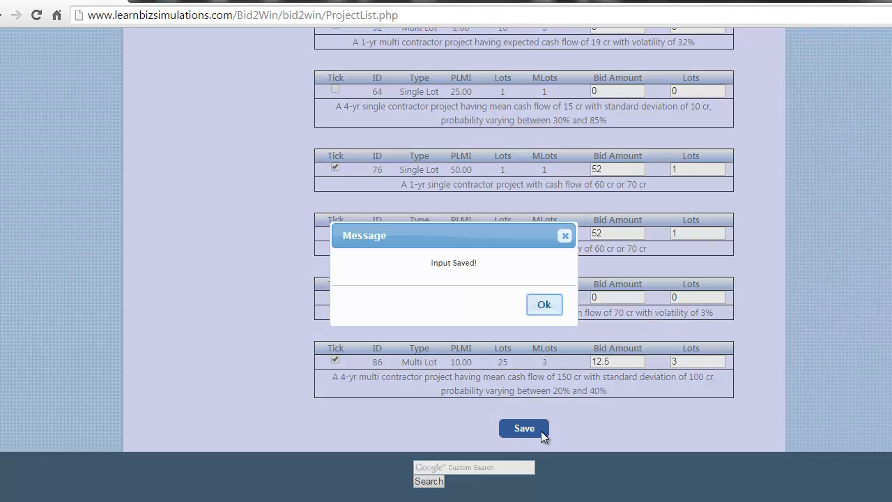
{"action": "left_click", "coordinate": [547, 305]}
- Advance the game past round 2 and check the new standings by share price and net worth
{"action": "left_click", "coordinate": [222, 404]}
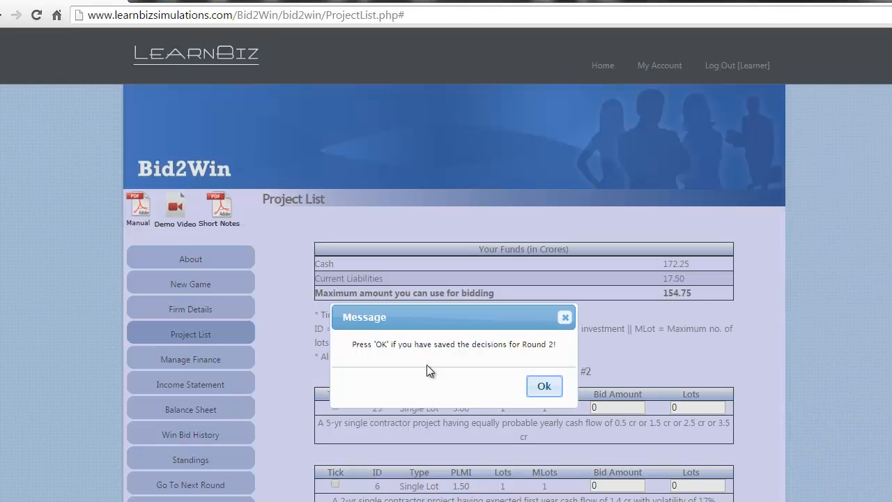
{"action": "left_click", "coordinate": [543, 387]}
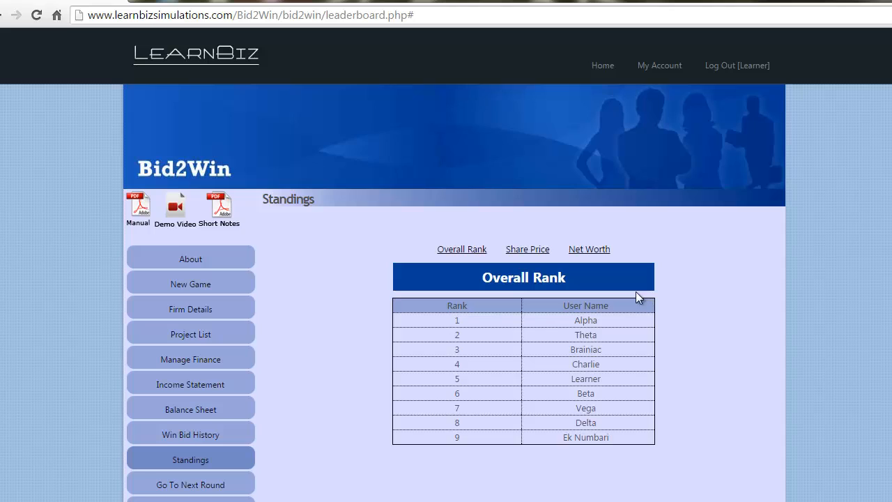
{"action": "left_click", "coordinate": [534, 250]}
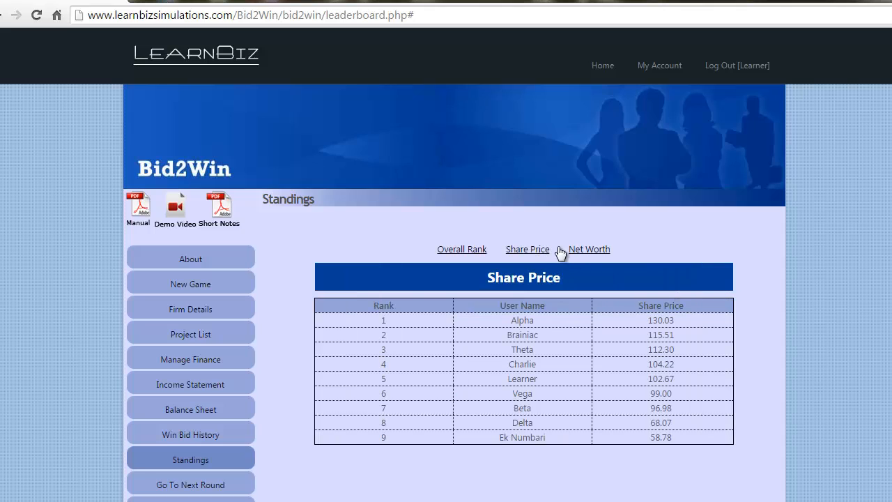
{"action": "left_click", "coordinate": [582, 249]}
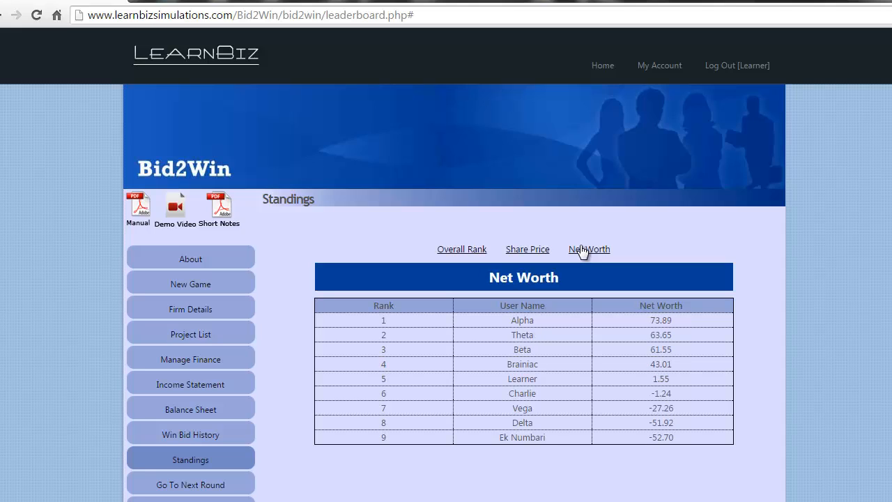